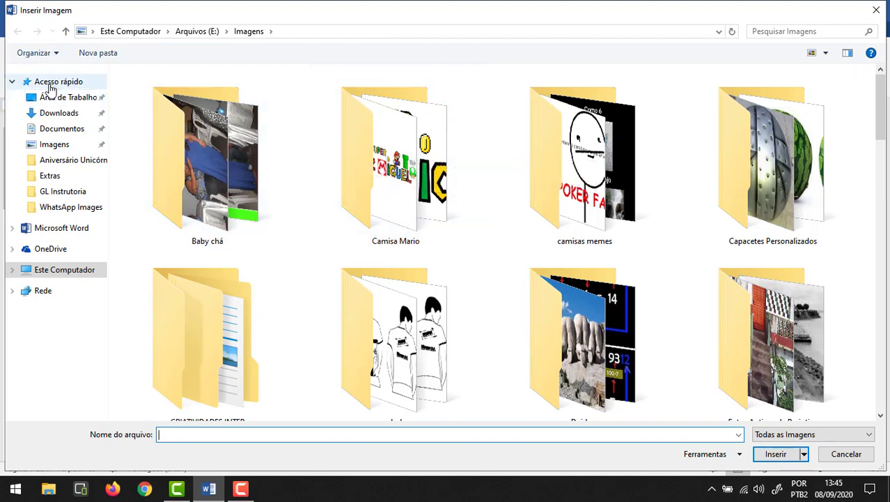
Step: Insert the fundo1 picture from the Imagens folder into the blank document
click(56, 143)
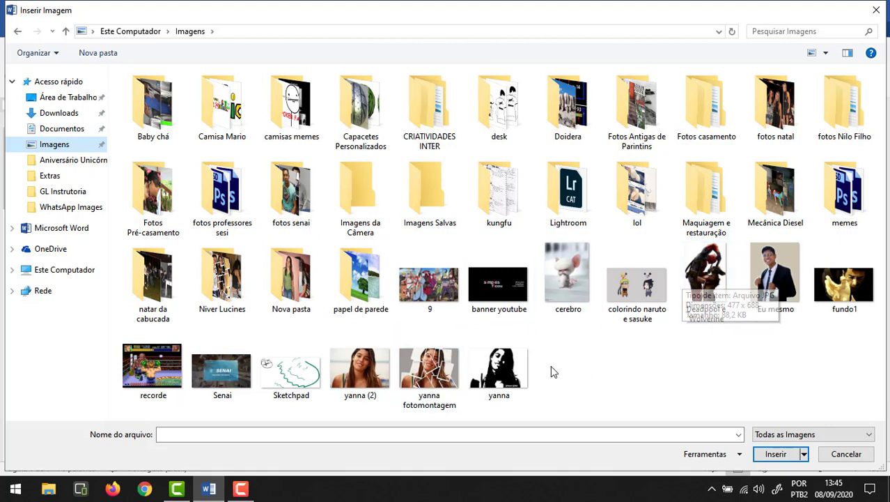
click(848, 289)
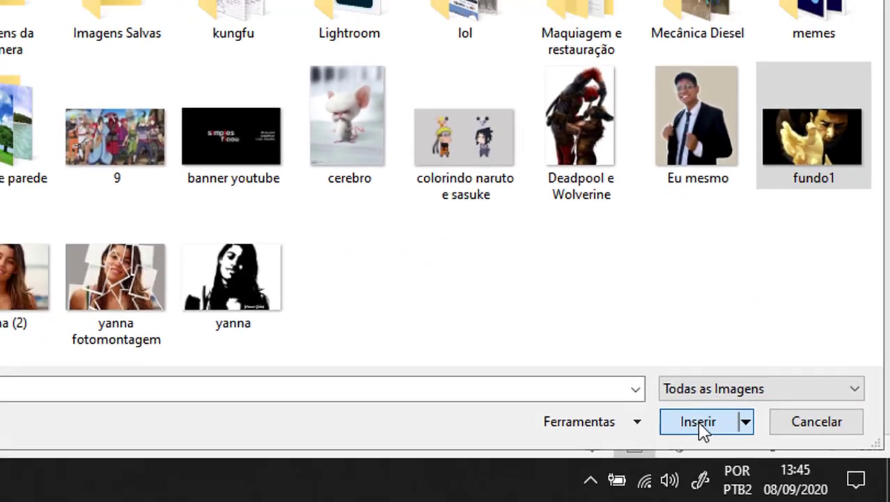
click(663, 410)
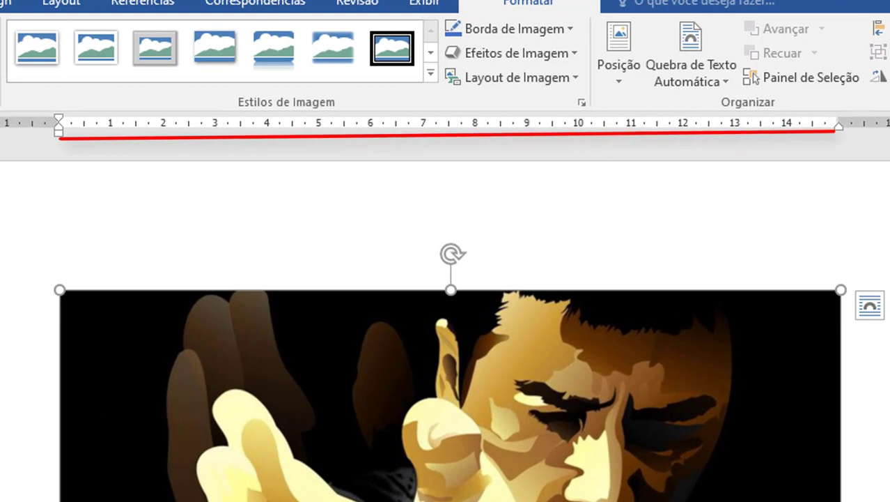
Step: Examine the inserted picture and its formatting tools, deselecting the picture and selecting it again
scroll(673, 416, down, 1)
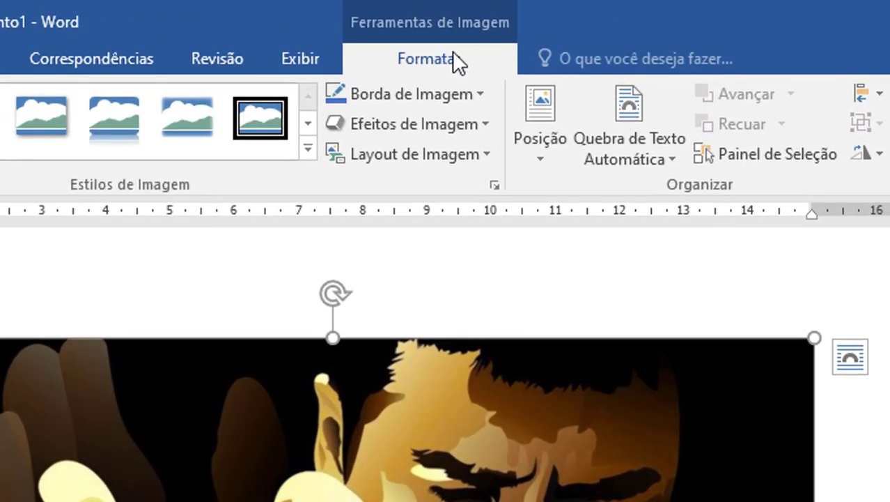
scroll(429, 426, down, 2)
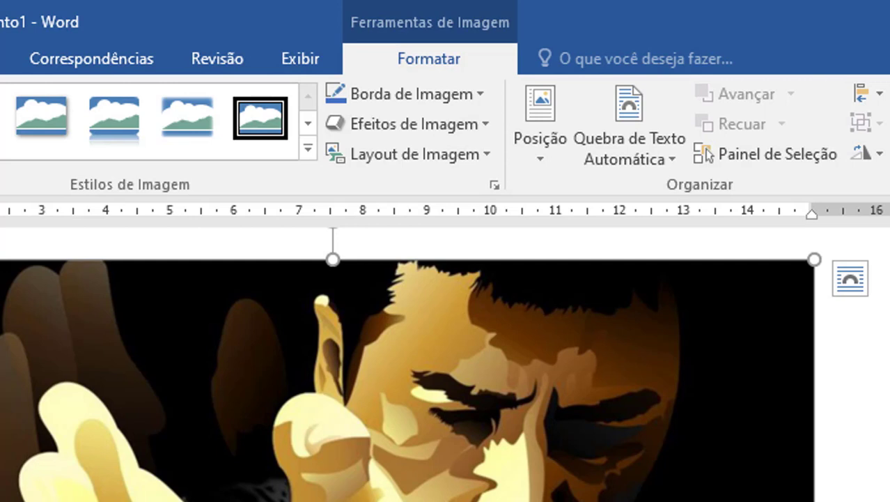
click(851, 478)
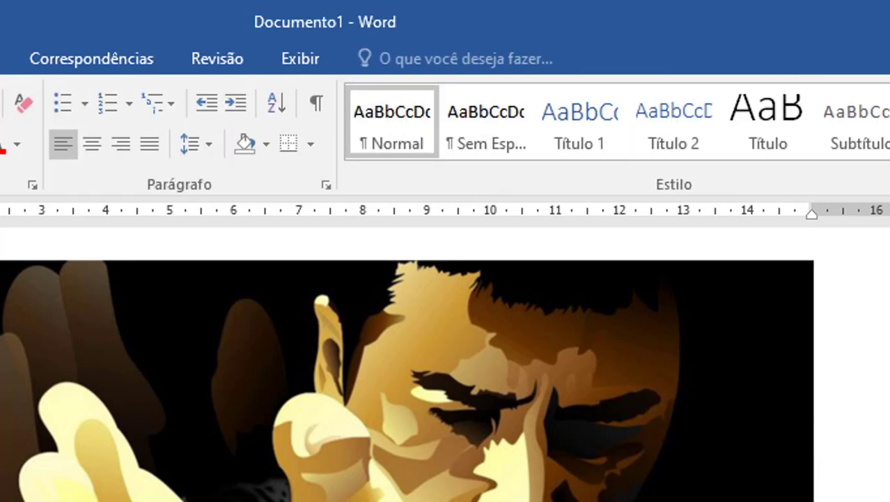
click(418, 446)
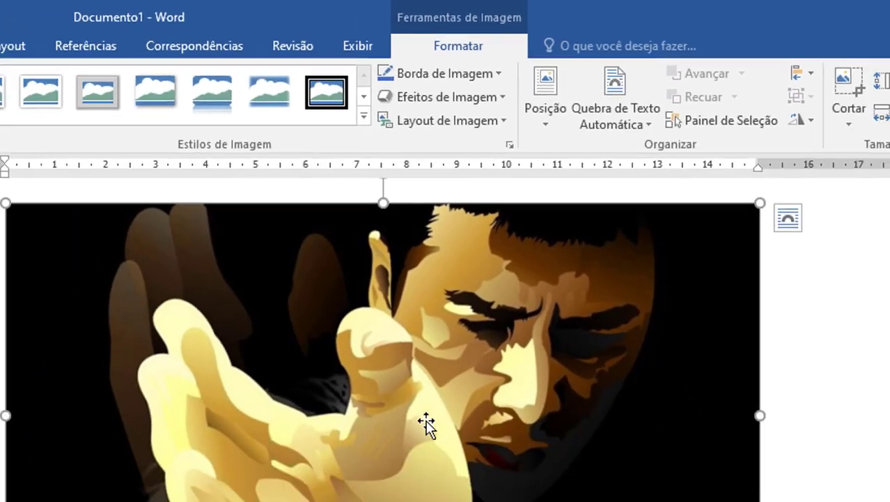
scroll(879, 198, up, 1)
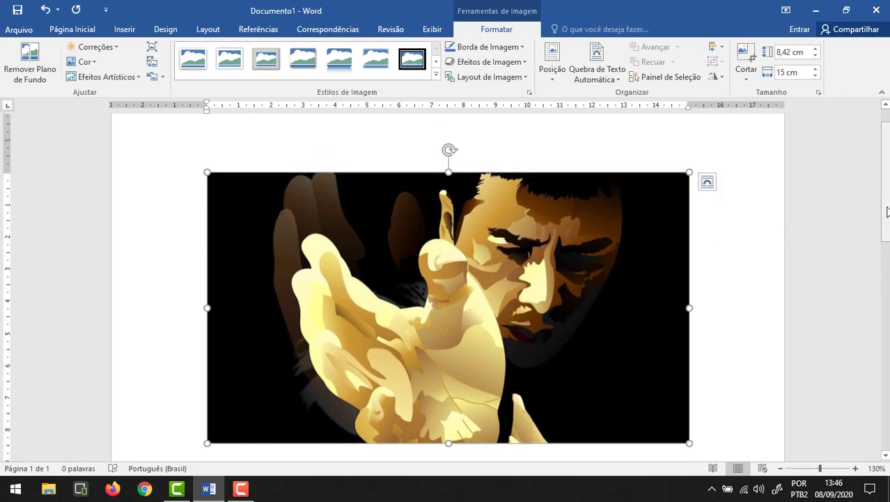
scroll(879, 201, down, 1)
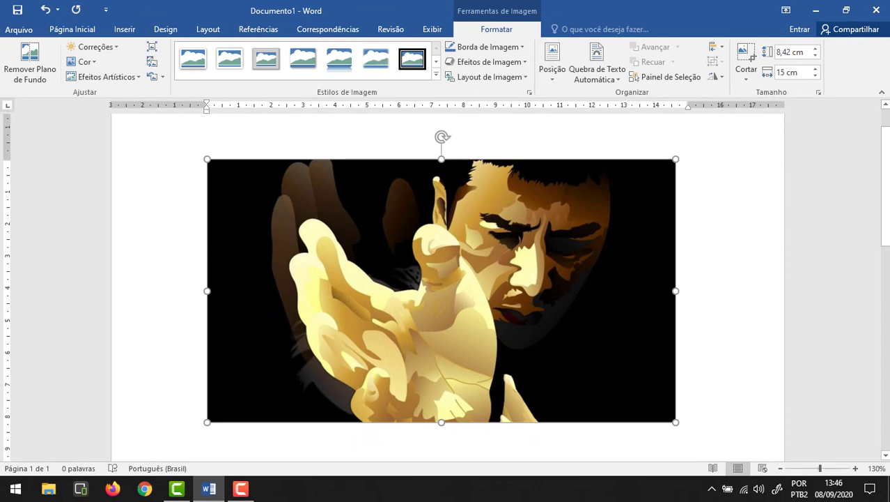
Step: Scale the picture down proportionally to about 4.28 cm high and 7.62 cm wide
drag(605, 174, 452, 180)
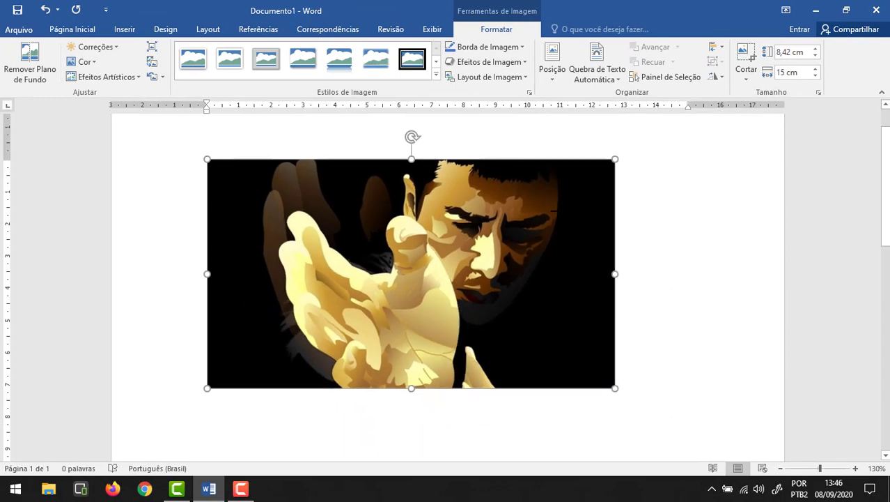
drag(365, 209, 355, 235)
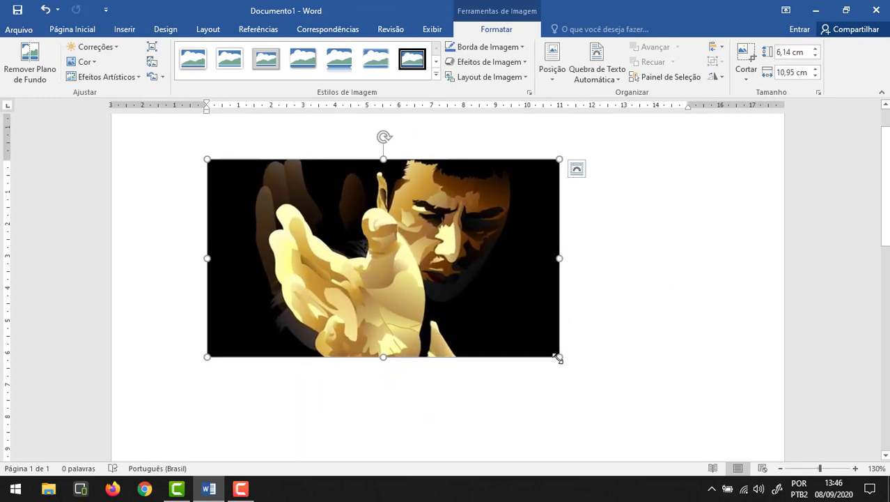
drag(559, 358, 452, 297)
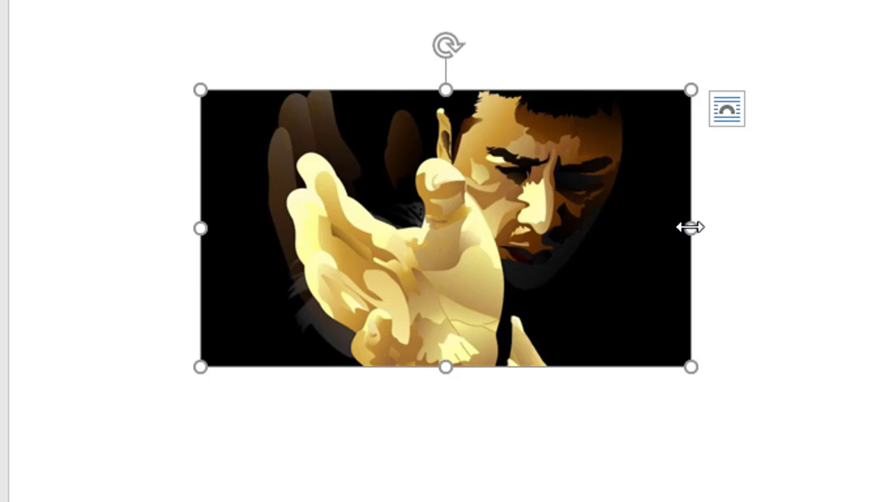
Step: Try stretching the picture to about 15.93 cm wide and flattening it to about 1.42 cm high, and undo both changes
drag(691, 227, 720, 221)
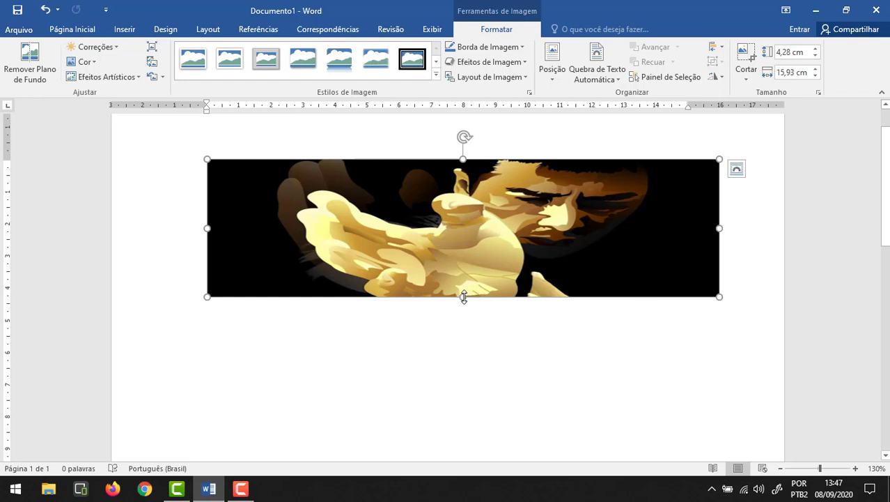
drag(463, 298, 477, 205)
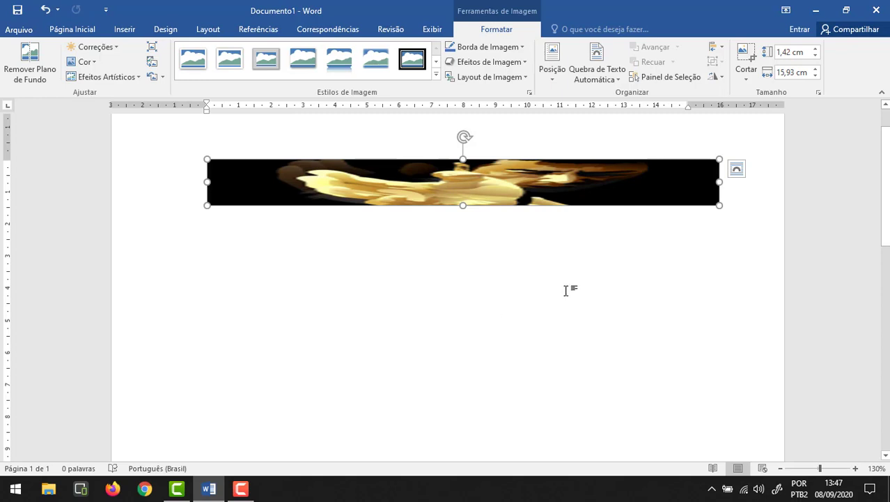
key(ctrl+z)
key(ctrl+z)
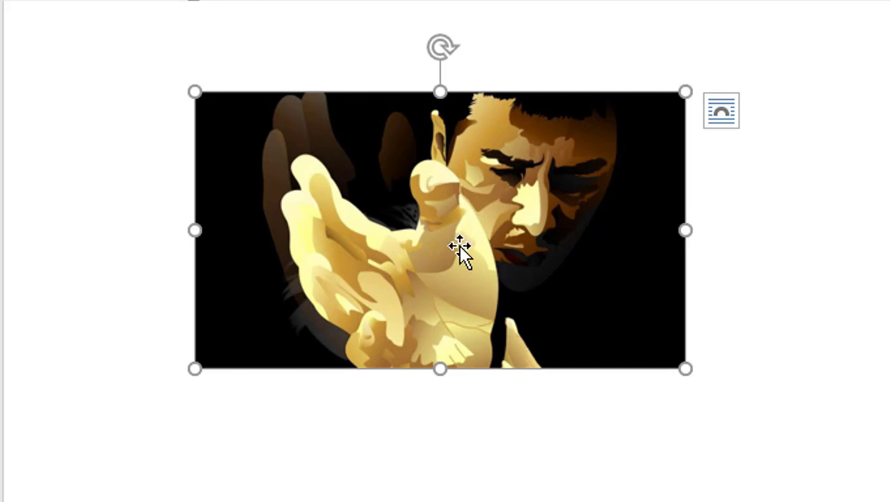
Step: Try to move the picture freely to other places on the page while it is in line with the text
click(868, 312)
click(408, 289)
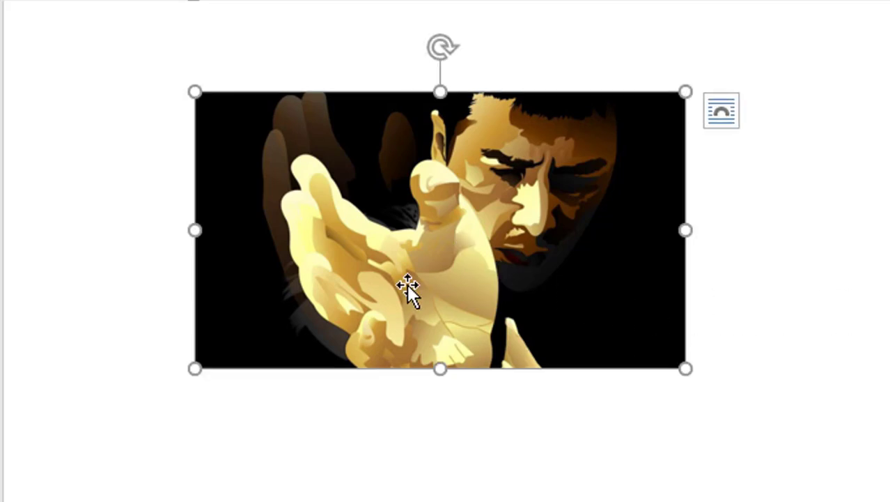
drag(408, 286, 430, 382)
click(468, 294)
drag(468, 294, 655, 391)
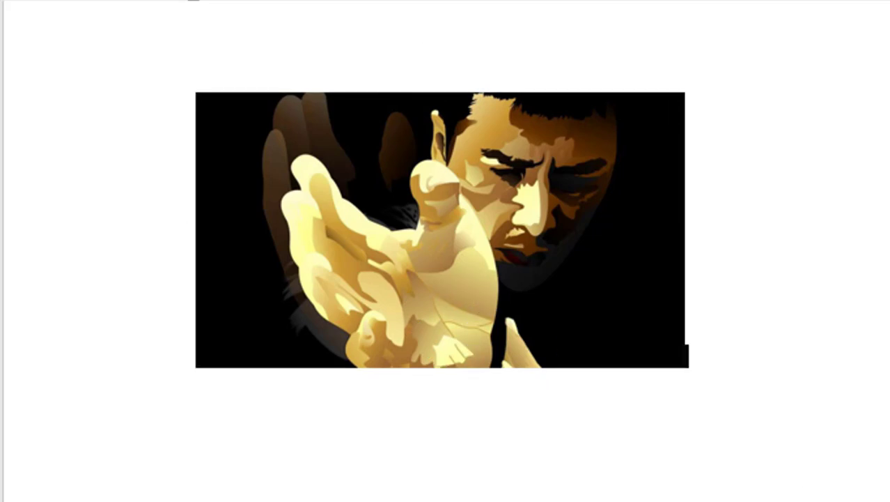
drag(341, 196, 856, 256)
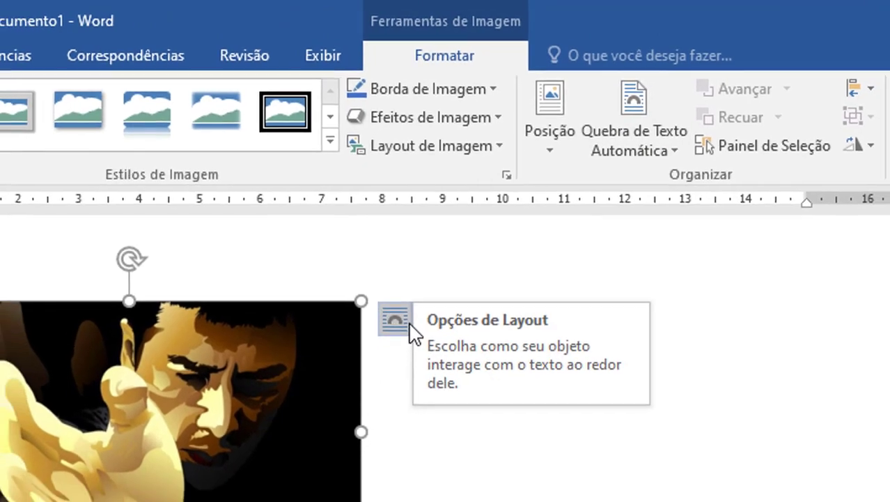
Step: Set the picture's layout to in front of the text and move it to the middle of the page's width
click(398, 340)
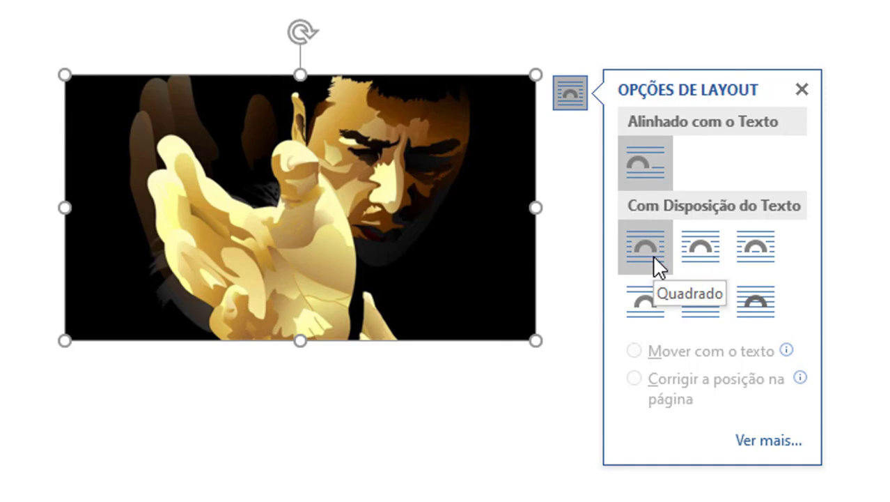
click(741, 299)
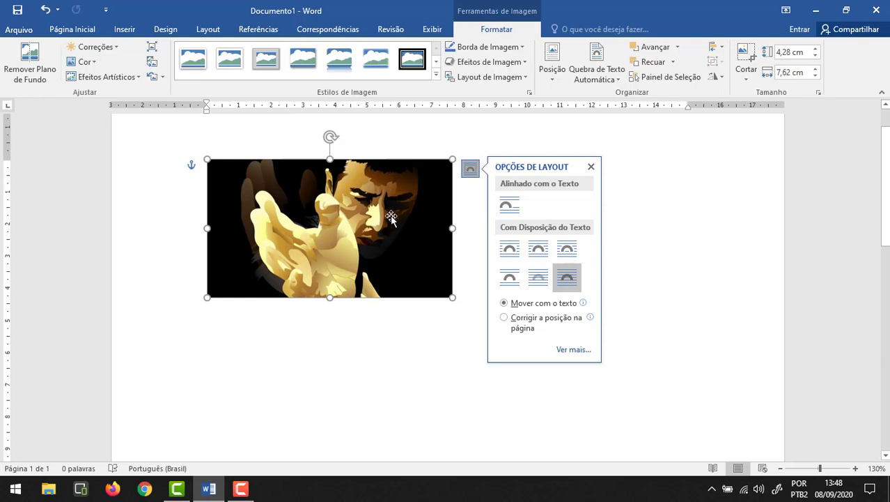
drag(386, 238, 415, 258)
scroll(421, 290, up, 2)
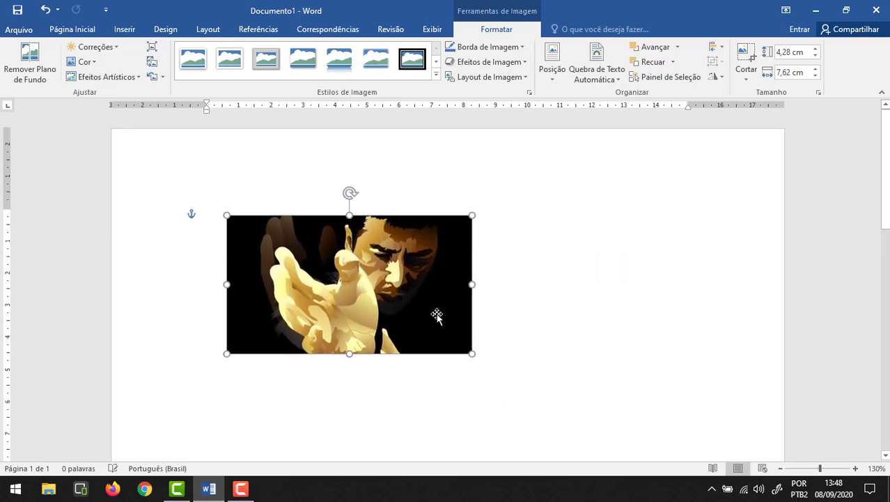
drag(437, 314, 513, 301)
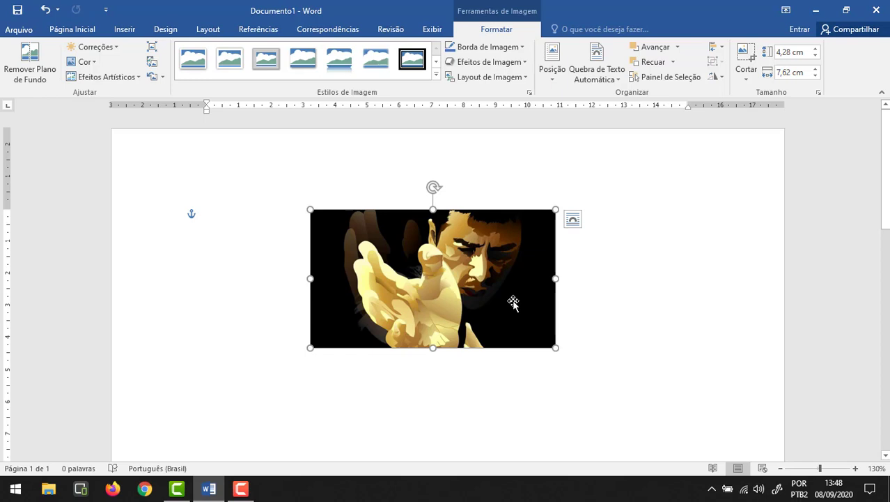
Step: Delete the picture and fill the empty page with sample paragraphs generated by =rand()
key(Delete)
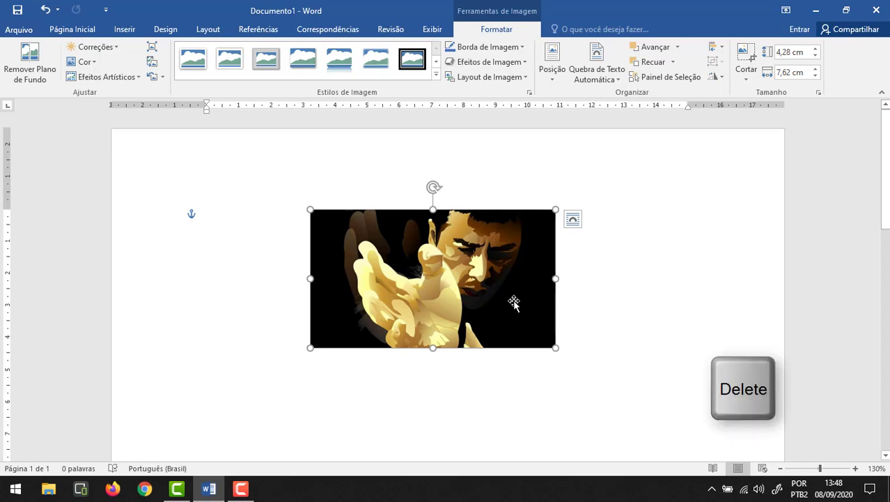
key(Delete)
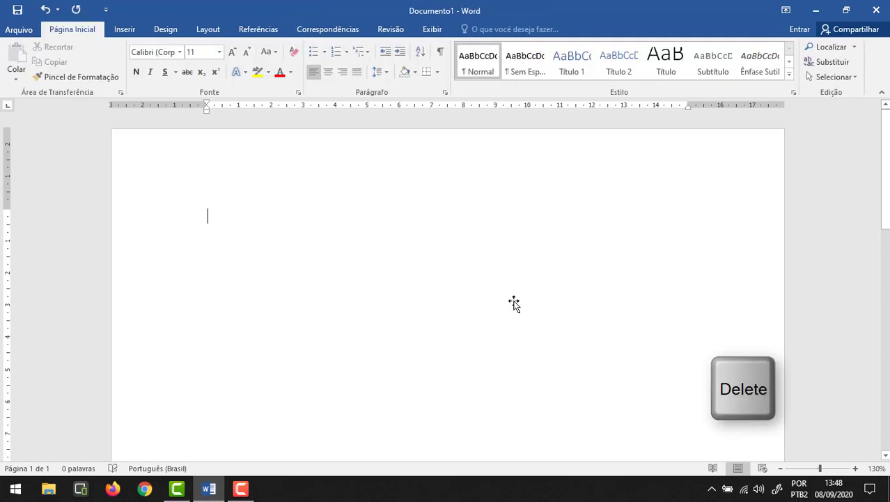
text(=rand)
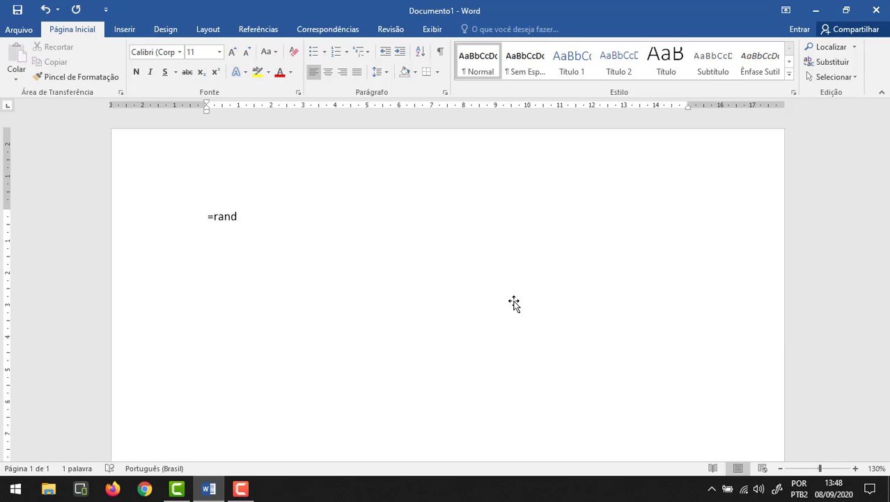
text(())
key(Return)
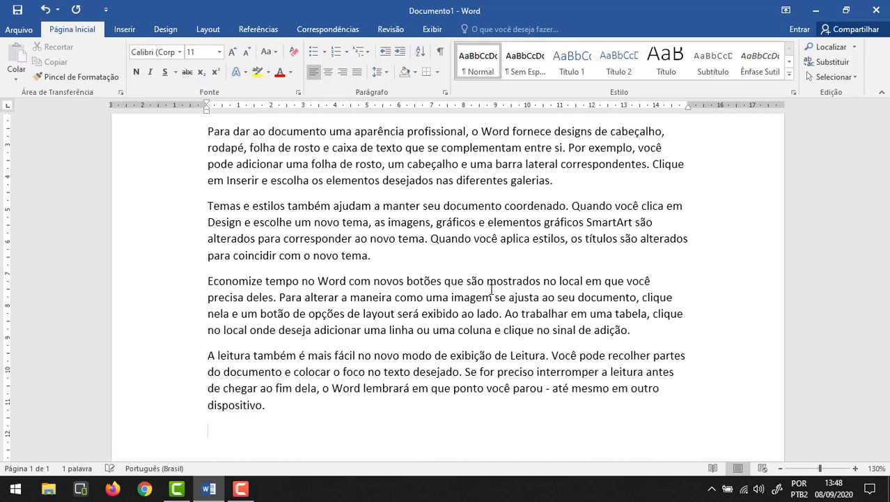
Step: Insert the fundo1 picture from the Imagens folder at the end of the first paragraph
scroll(491, 289, up, 5)
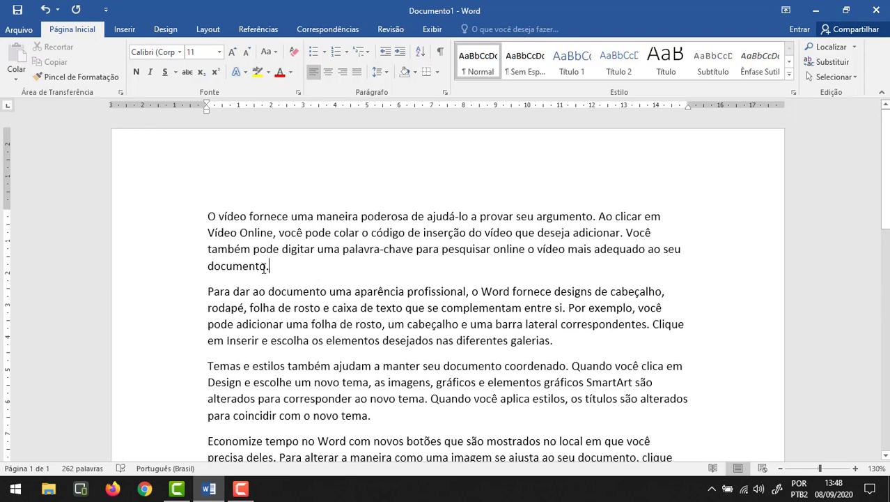
click(120, 30)
click(142, 74)
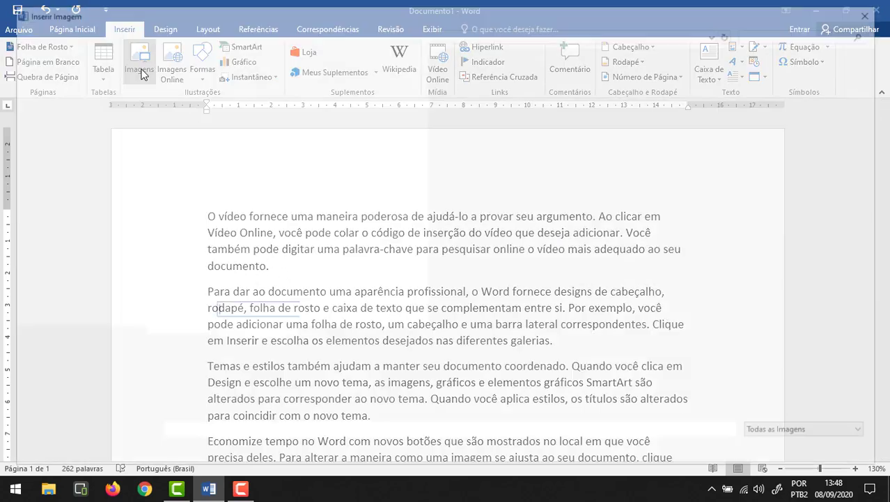
scroll(271, 168, down, 8)
scroll(269, 171, down, 6)
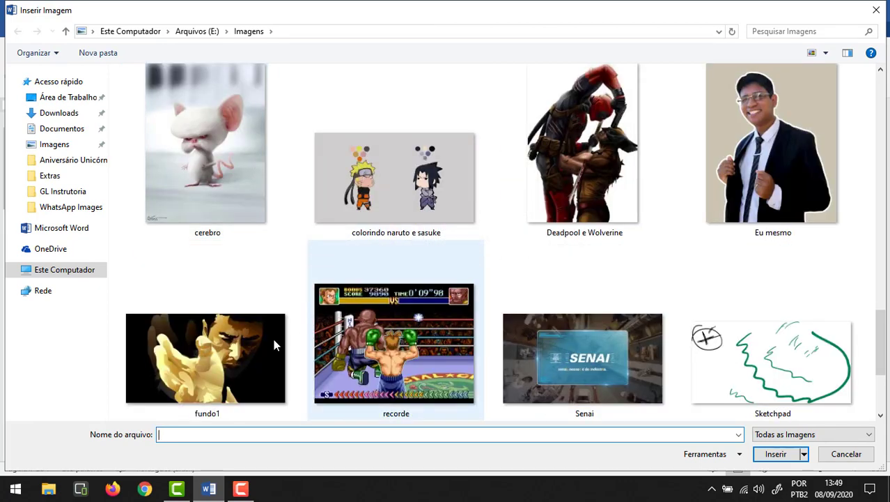
scroll(503, 314, down, 2)
scroll(505, 311, up, 2)
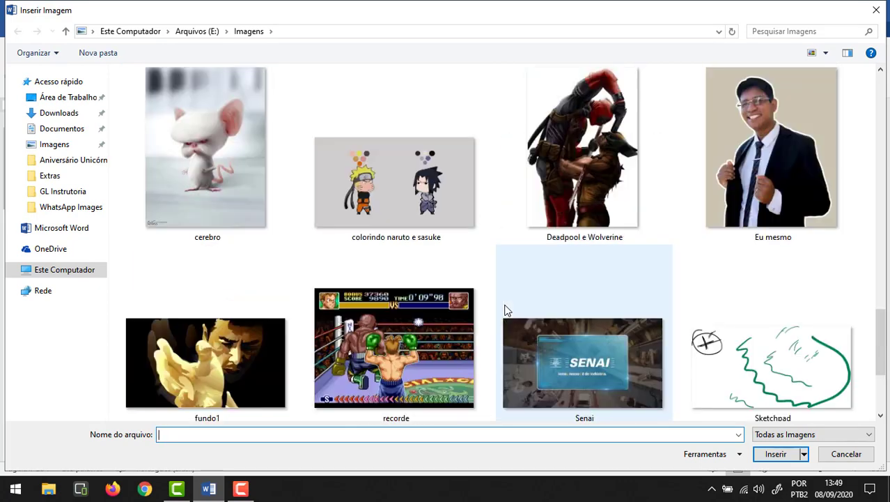
scroll(602, 268, up, 2)
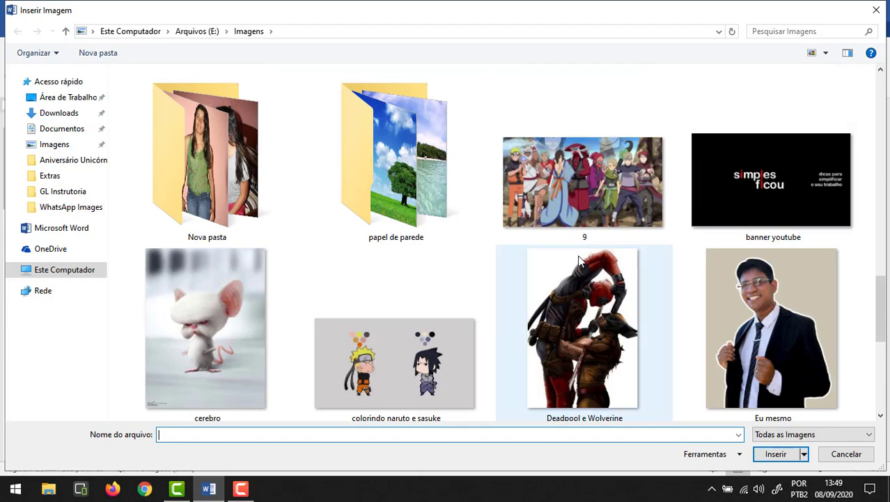
scroll(422, 349, down, 2)
scroll(422, 348, down, 2)
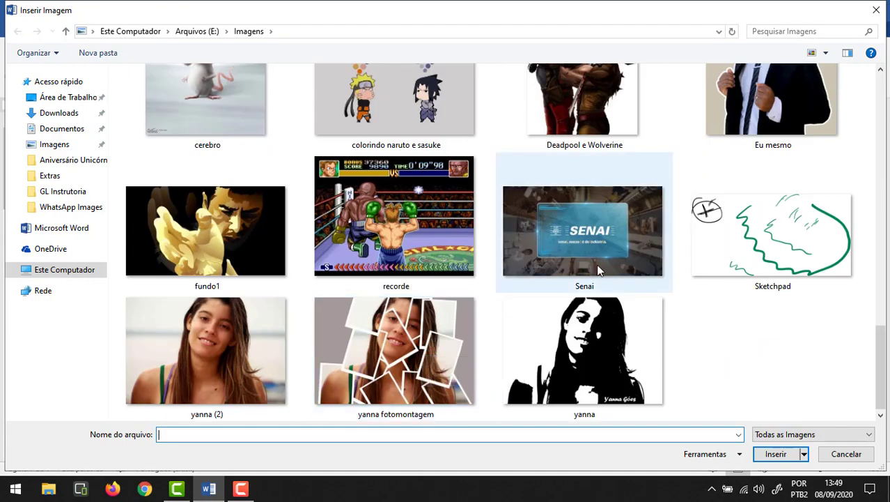
double_click(254, 213)
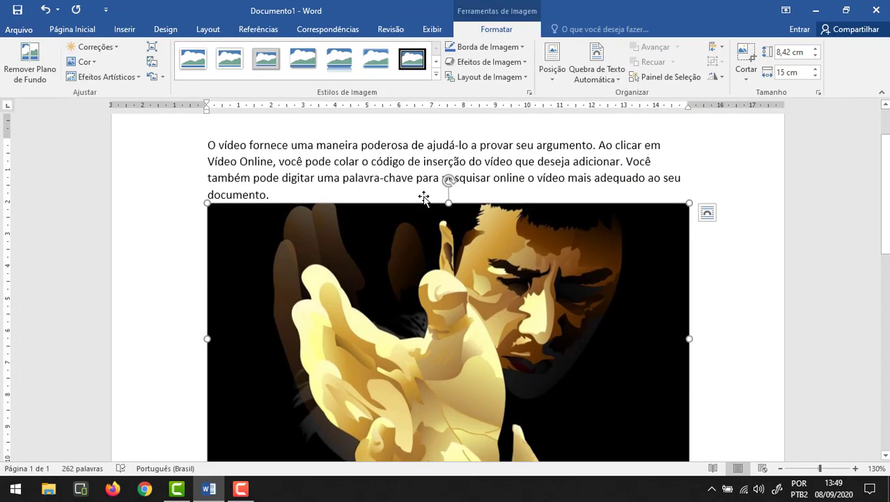
Step: Scale the inserted picture down proportionally to about 3.51 cm high and 6.26 cm wide
scroll(557, 299, down, 2)
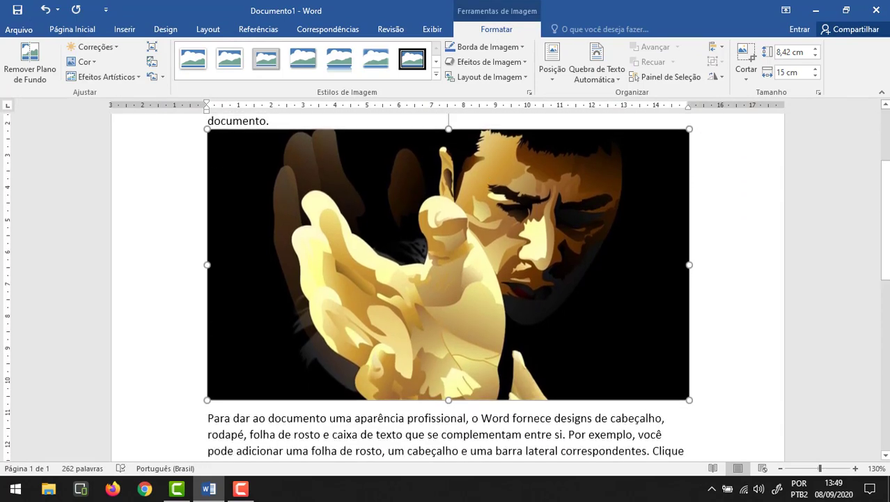
drag(689, 395, 409, 209)
scroll(392, 285, up, 2)
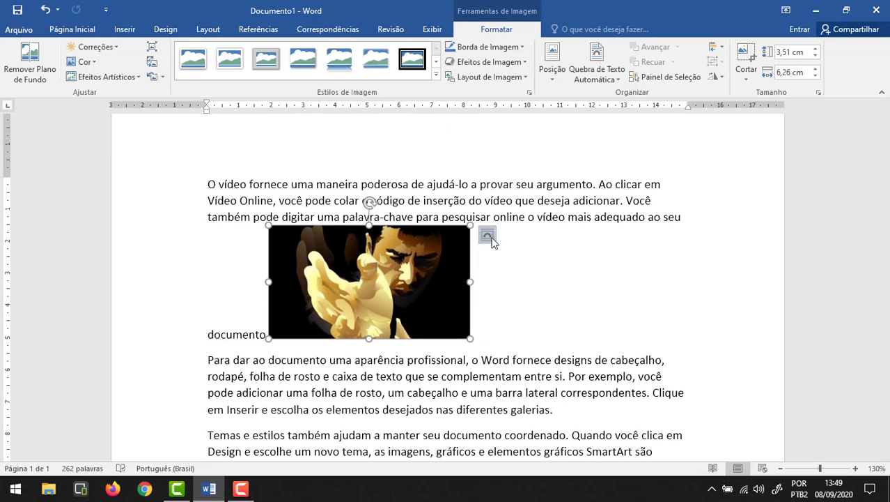
Step: Set the picture's text wrapping to Quadrado and move it to the start of the first paragraph, against the page's left margin
click(487, 236)
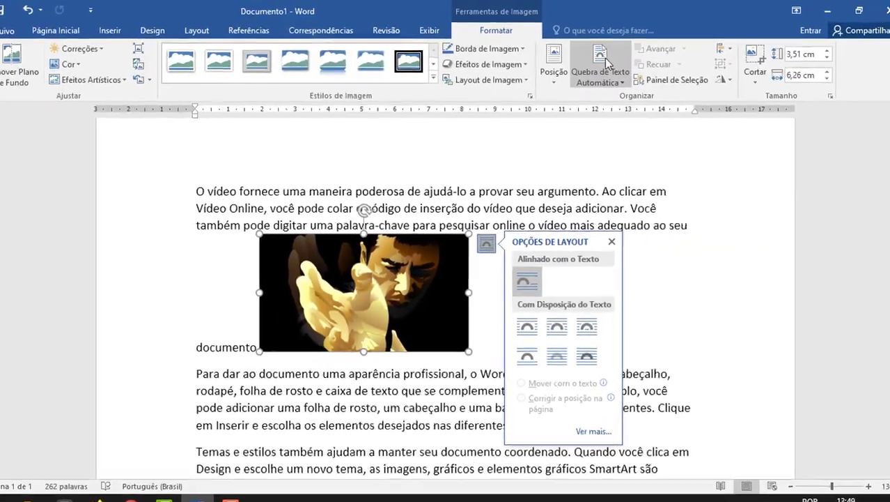
click(603, 64)
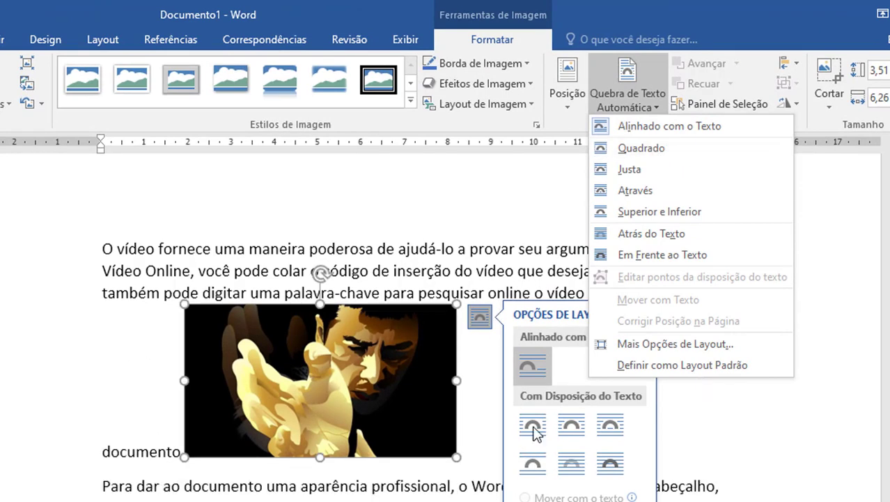
click(649, 155)
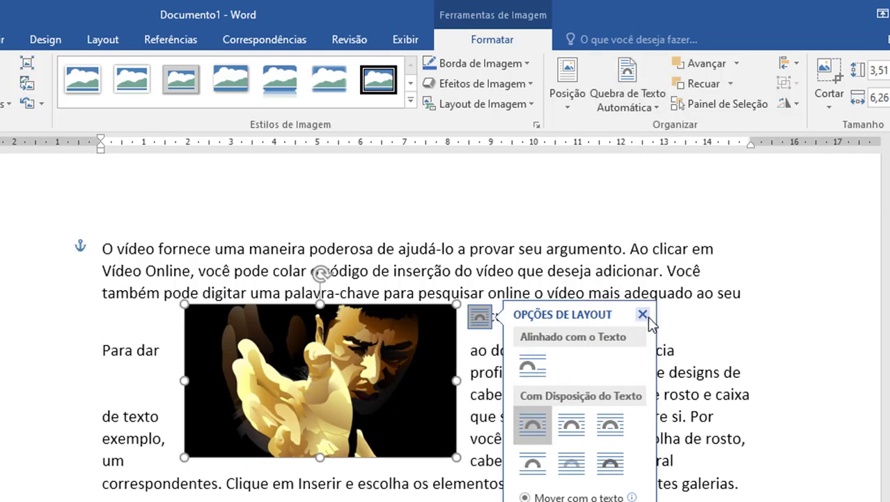
click(642, 312)
drag(343, 392, 262, 317)
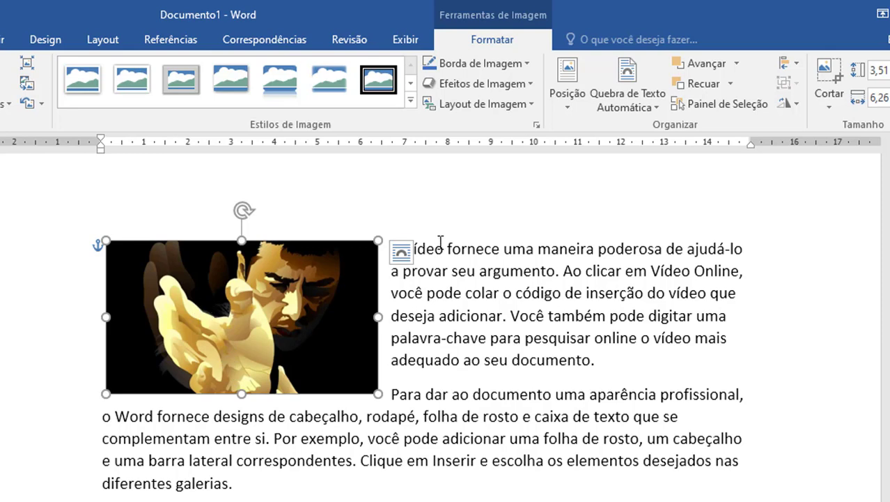
click(468, 254)
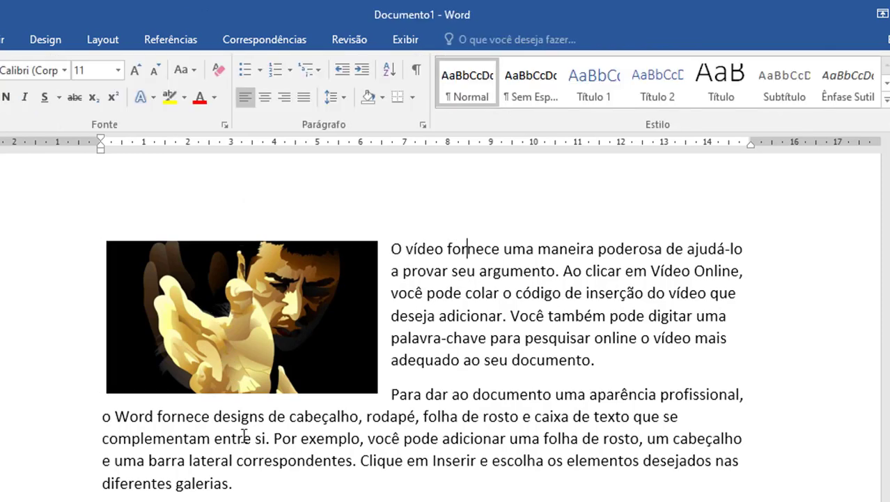
Step: Change the picture's text wrapping to Justa so the paragraphs follow it closely
click(269, 314)
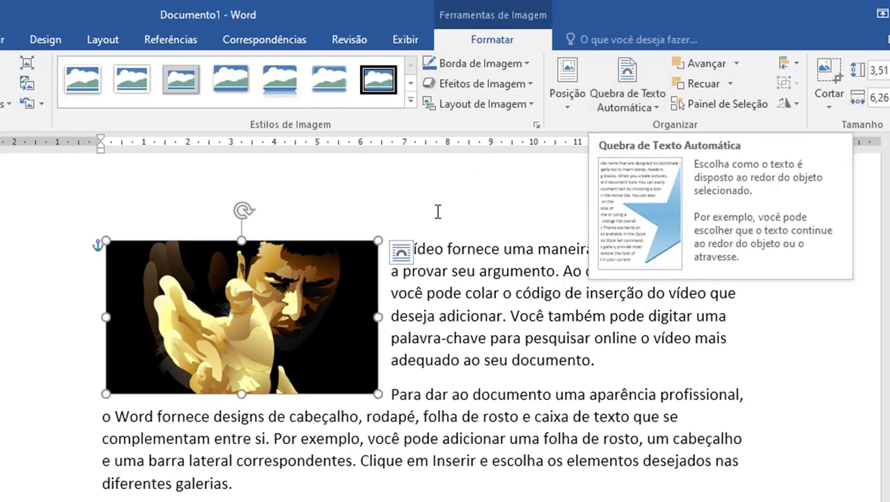
click(661, 76)
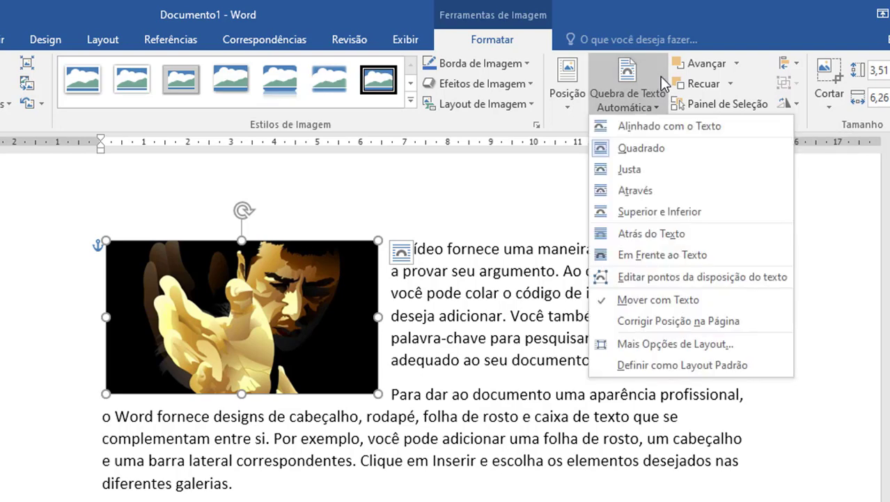
click(634, 172)
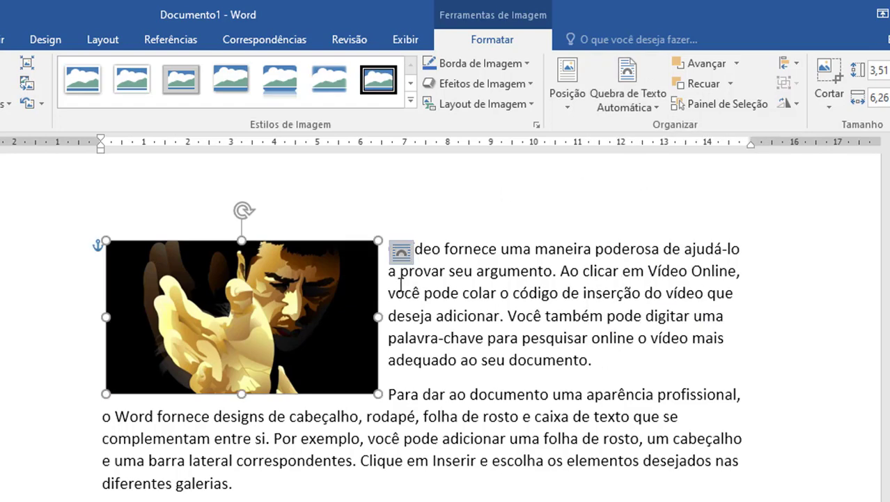
click(431, 364)
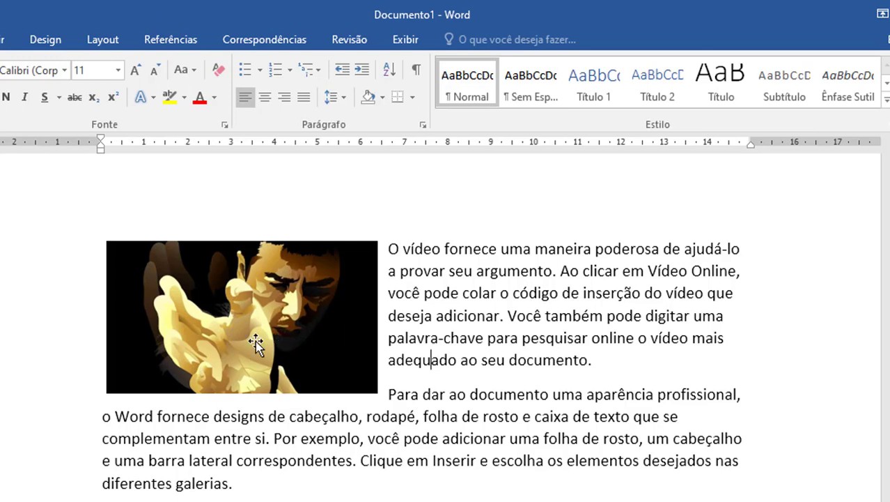
Step: Set the picture's wrapping to Superior e Inferior and place it between the second and third paragraphs, near the middle of the text width
click(308, 322)
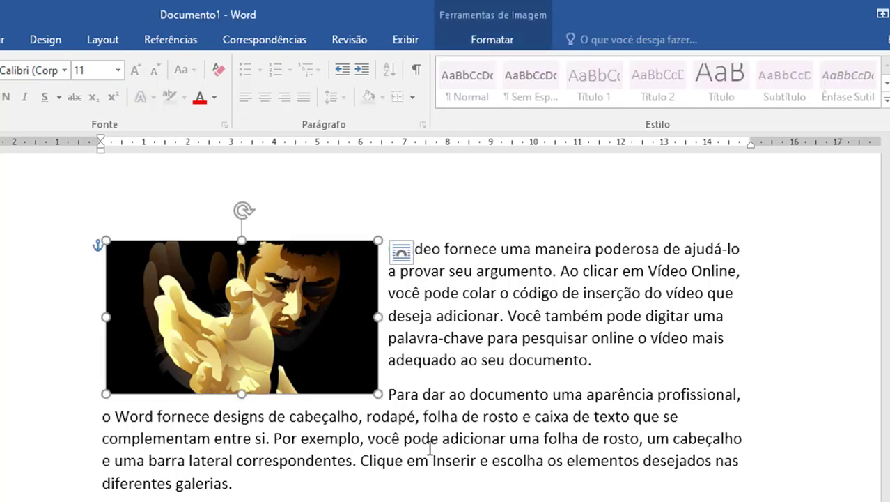
click(503, 39)
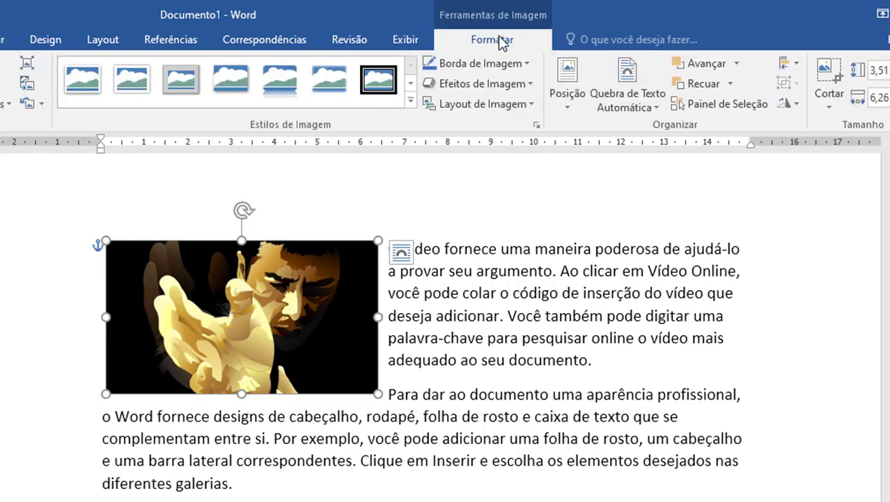
click(635, 107)
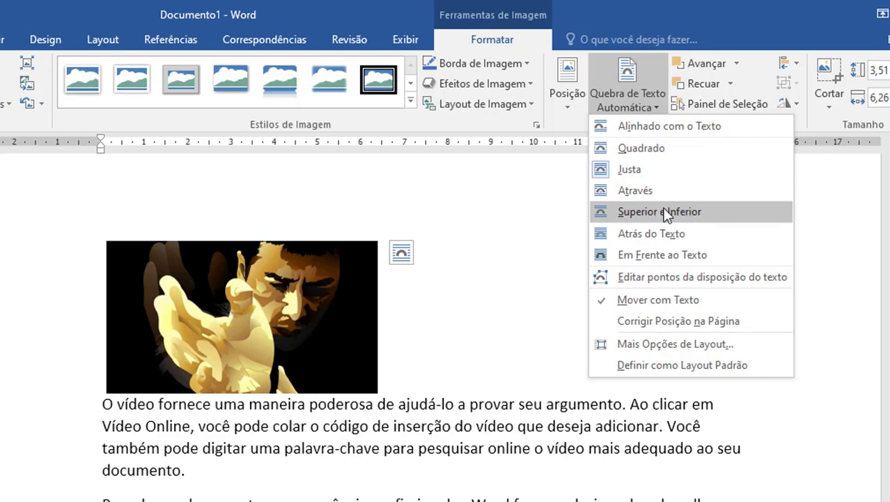
click(658, 211)
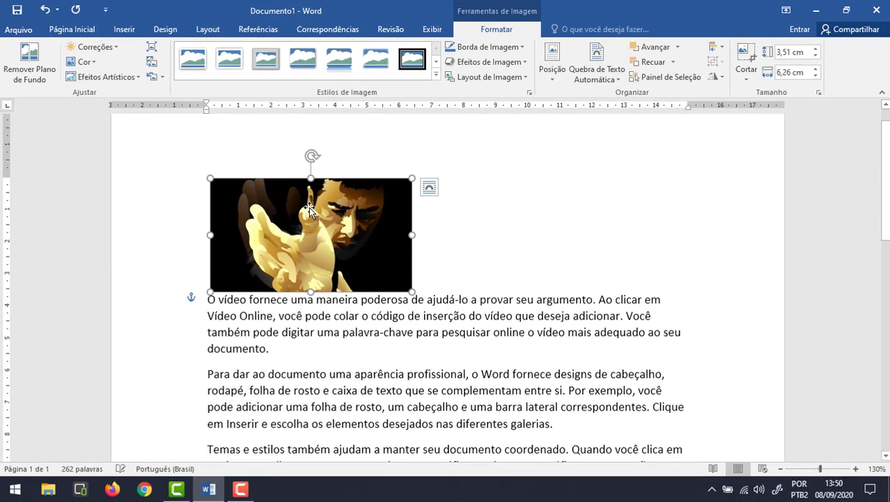
drag(342, 238, 449, 351)
scroll(460, 230, down, 1)
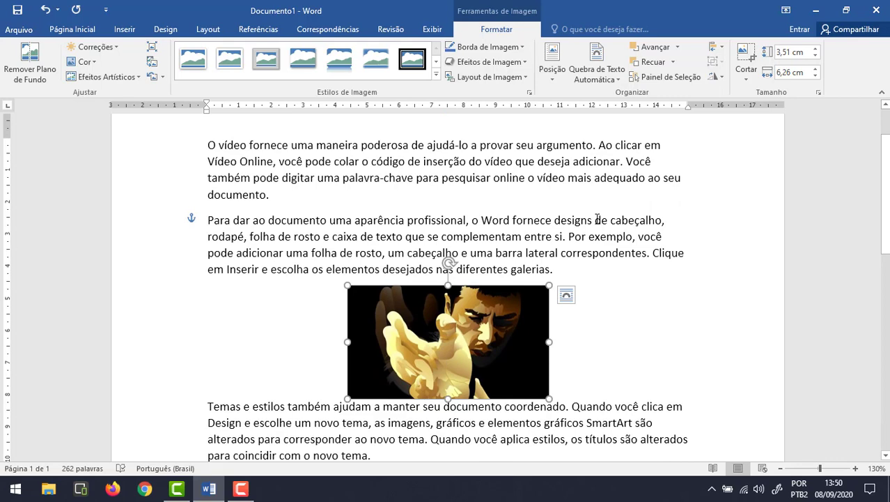
click(604, 220)
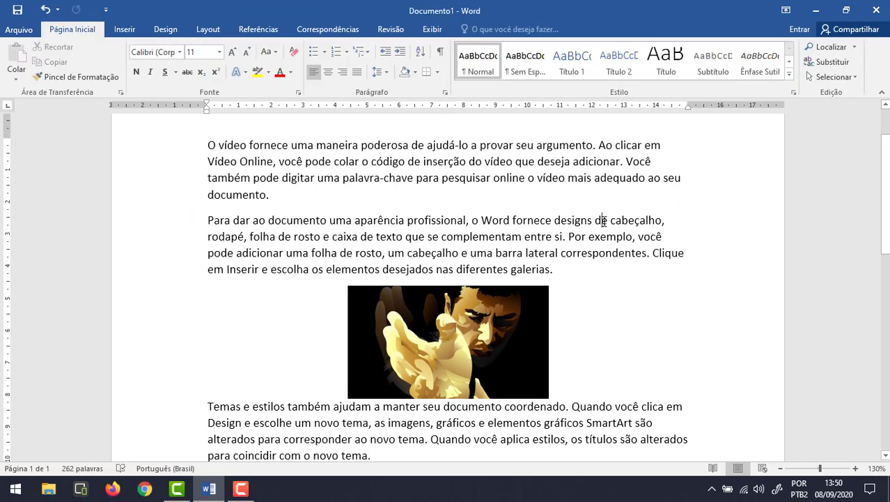
Step: Place the picture behind the text with Atrás do Texto and enlarge it to about 6.6 cm high and 11.76 cm wide
click(501, 345)
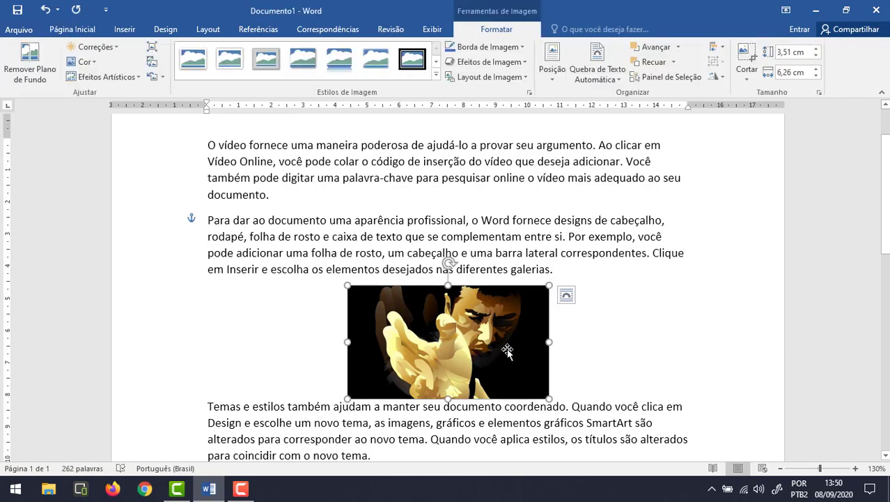
click(613, 81)
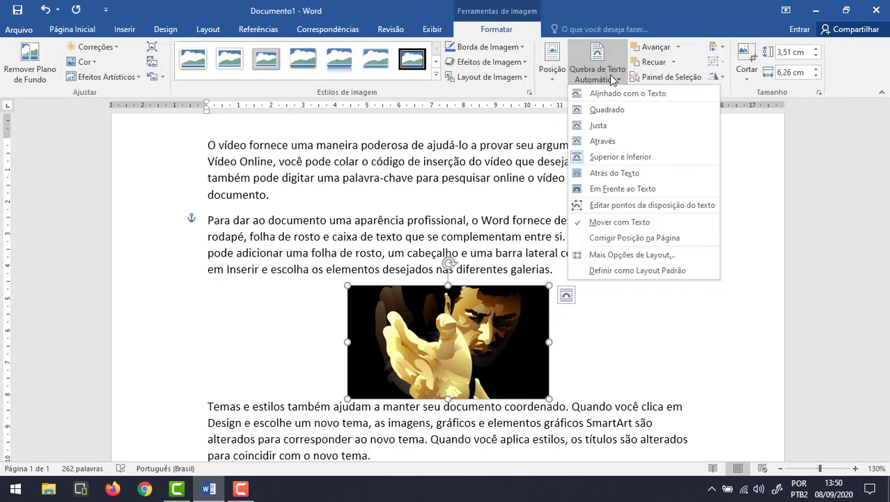
click(615, 173)
drag(548, 286, 589, 156)
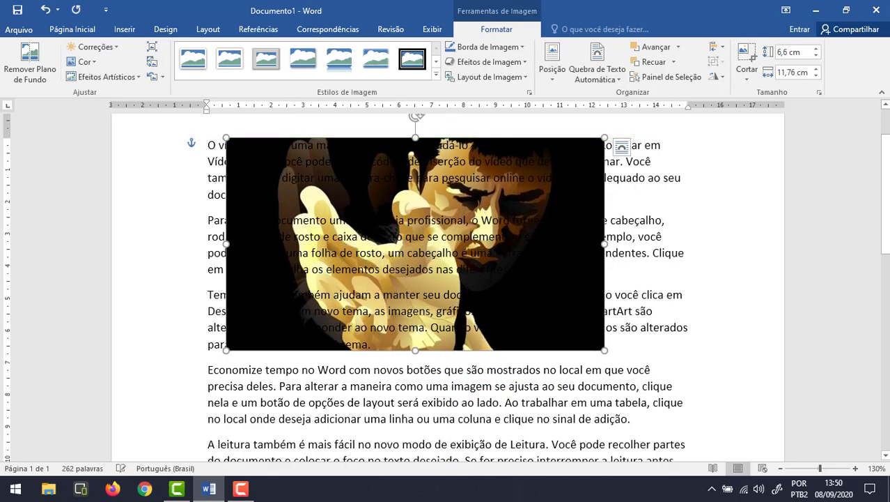
Step: Bring the picture in front of the text, shrink it to about 3.39 by 6.04 cm, and place it over the second and third paragraphs
click(615, 78)
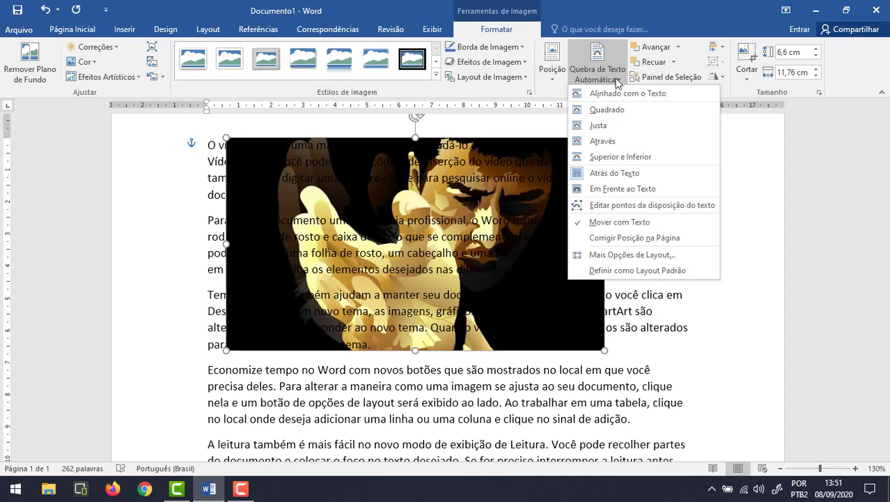
click(660, 186)
drag(538, 175, 551, 209)
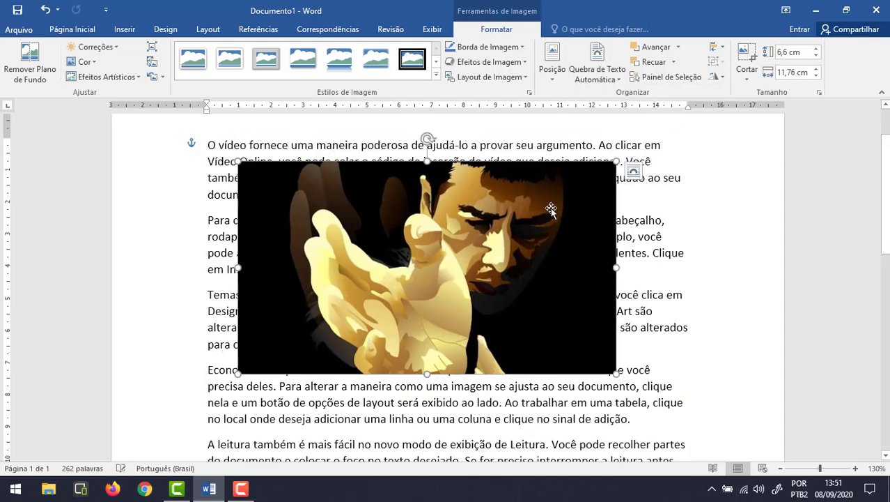
drag(616, 162, 432, 265)
drag(394, 334, 480, 296)
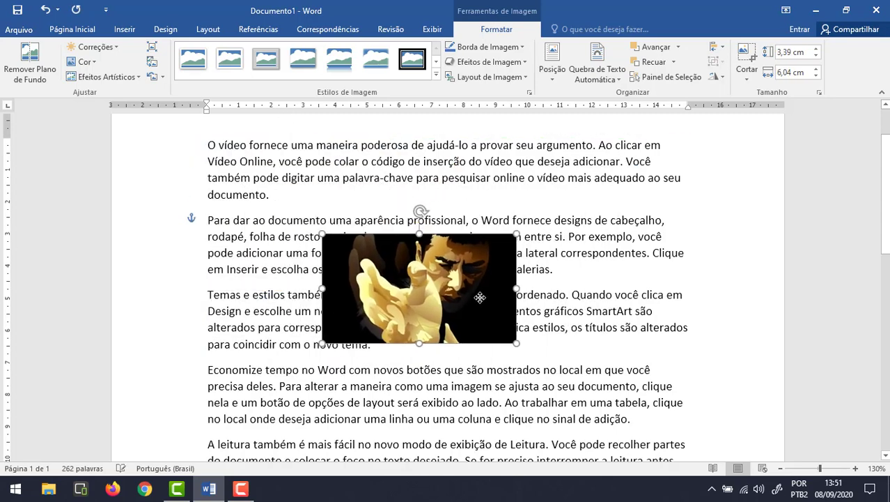
Step: Move the picture freely down over the fourth and fifth paragraphs and back to the middle of the second and third paragraphs
scroll(481, 291, down, 3)
scroll(481, 291, down, 1)
drag(507, 151, 374, 270)
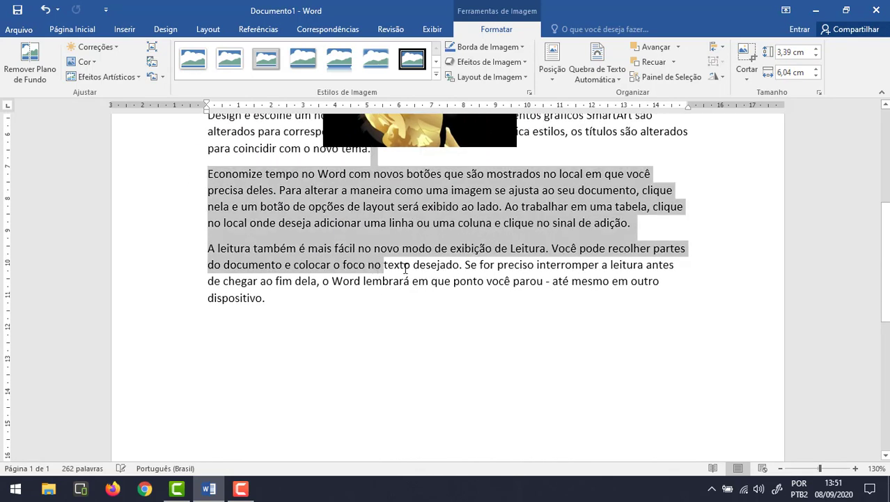
click(454, 269)
scroll(454, 269, up, 1)
scroll(454, 269, up, 1)
drag(461, 174, 337, 304)
scroll(337, 304, up, 4)
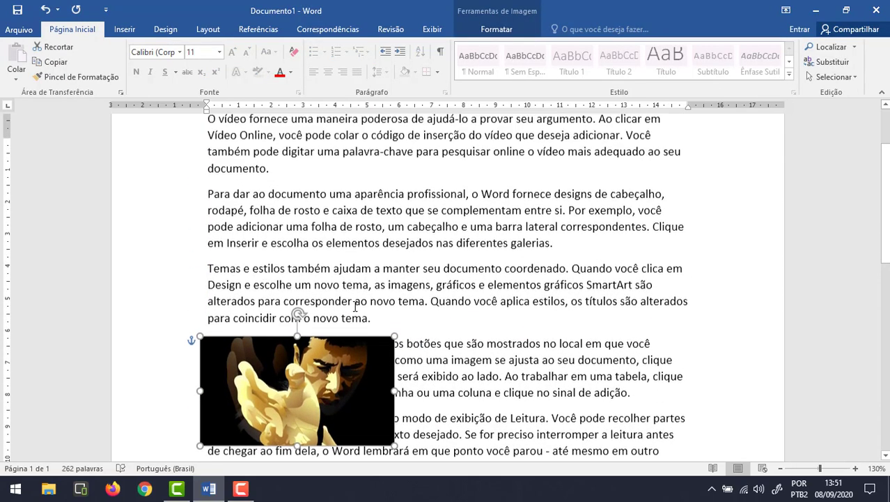
drag(352, 443, 501, 348)
scroll(464, 296, up, 2)
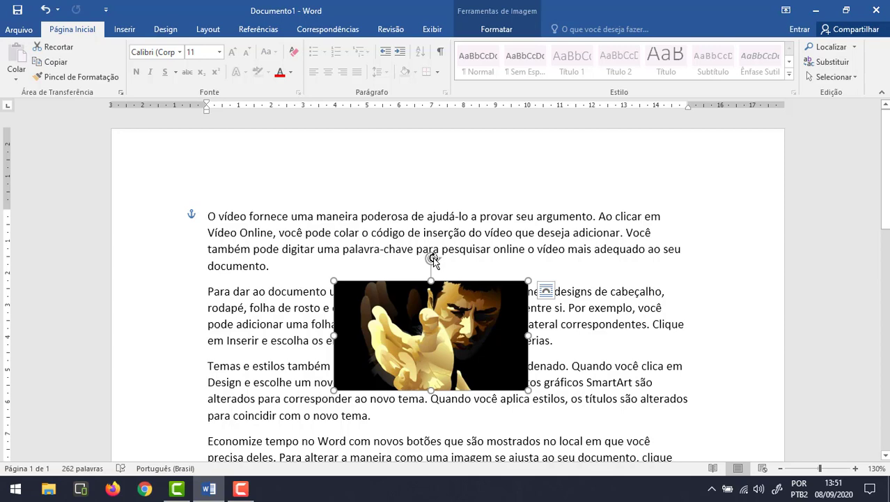
Step: Rotate the picture slightly counterclockwise over the text and show its formatting options
drag(434, 260, 539, 400)
drag(463, 425, 398, 167)
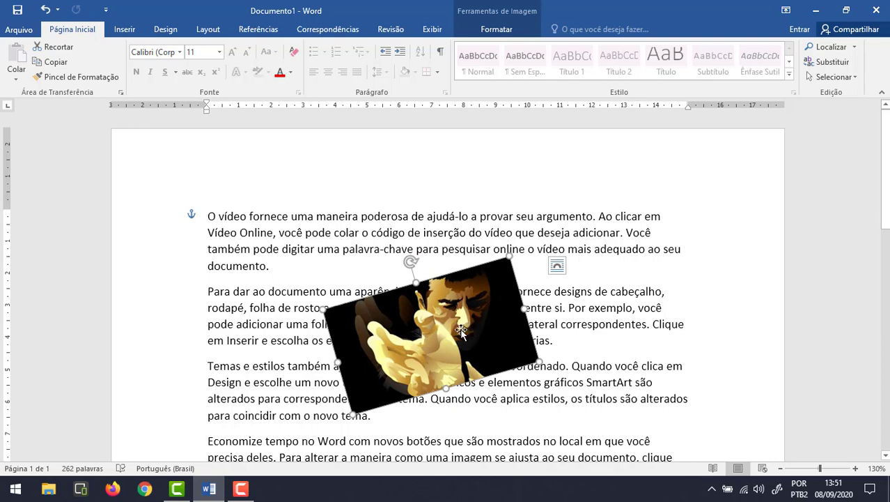
click(498, 28)
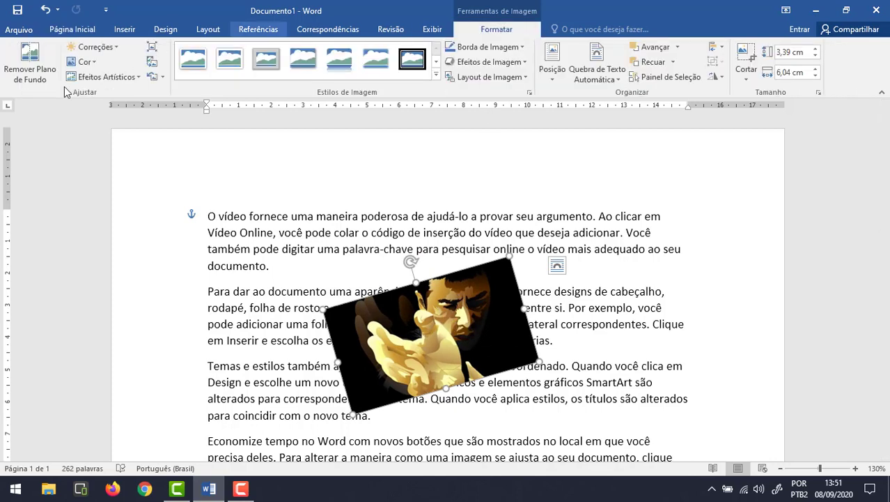